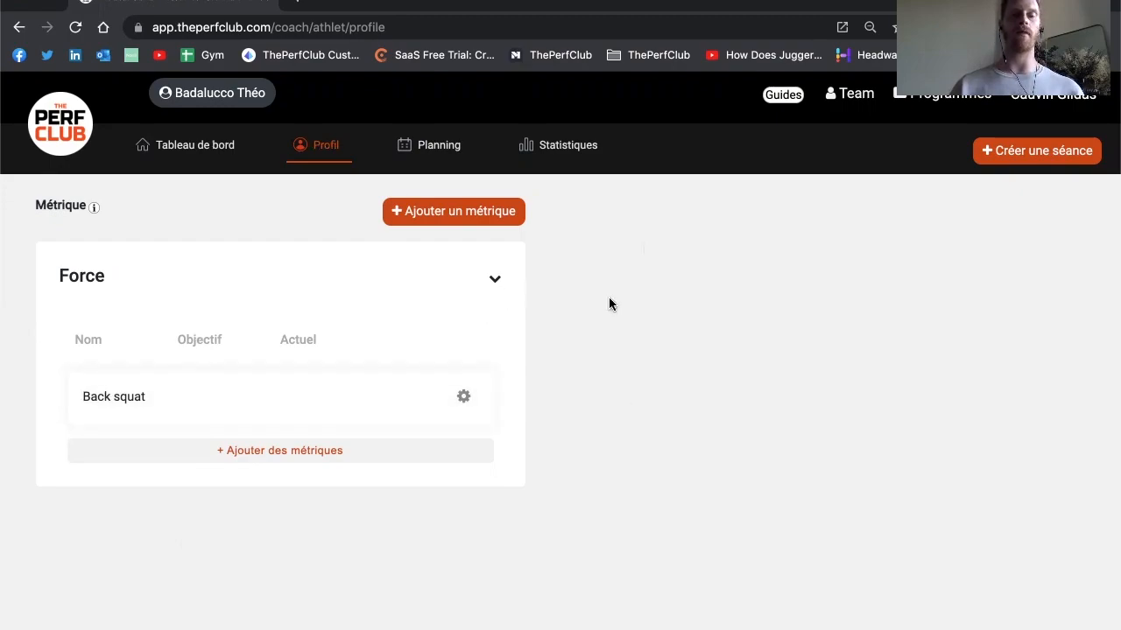
Step: Start a new metric in the Force group named "5RM back squat" with unit Kg and a last result of 100
left_click(313, 461)
left_click(446, 203)
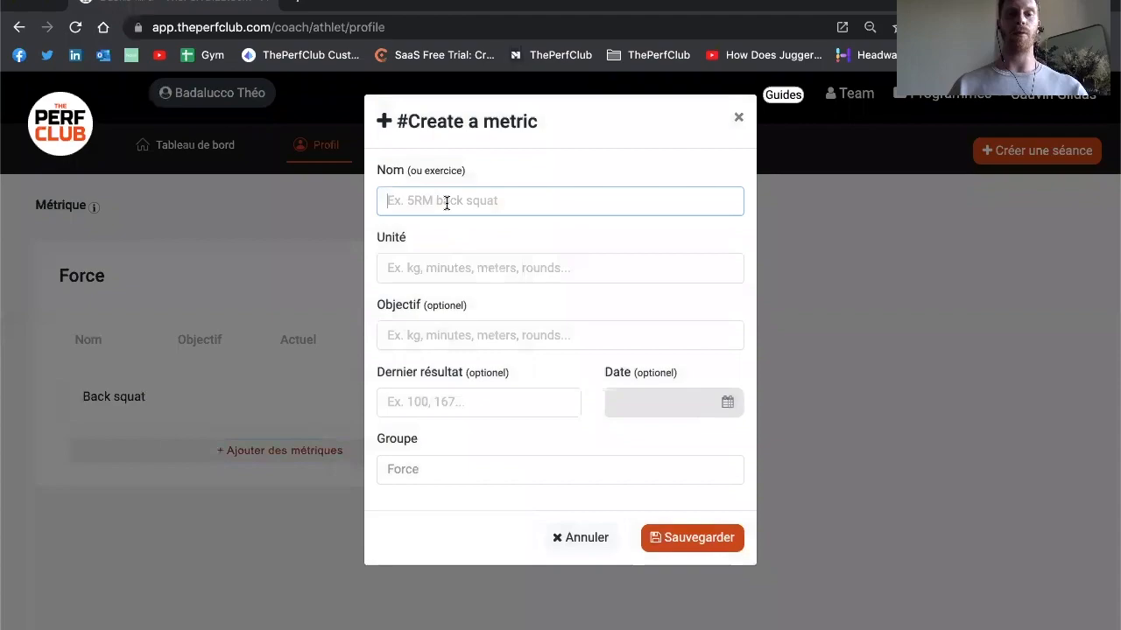
type("5RM back squat")
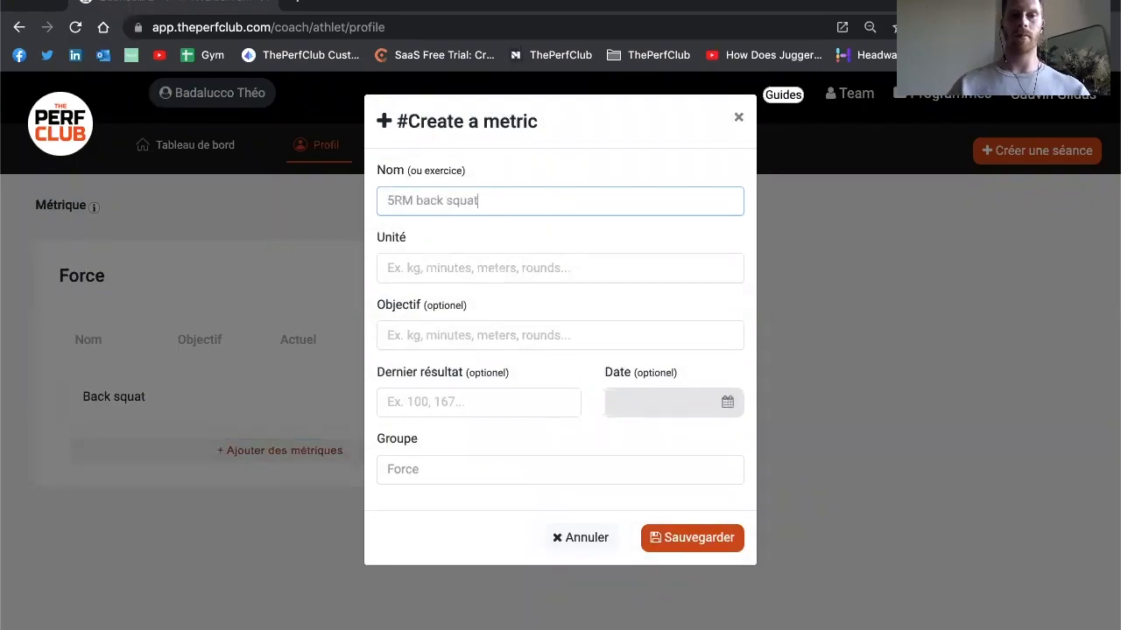
left_click(429, 259)
type("Kg")
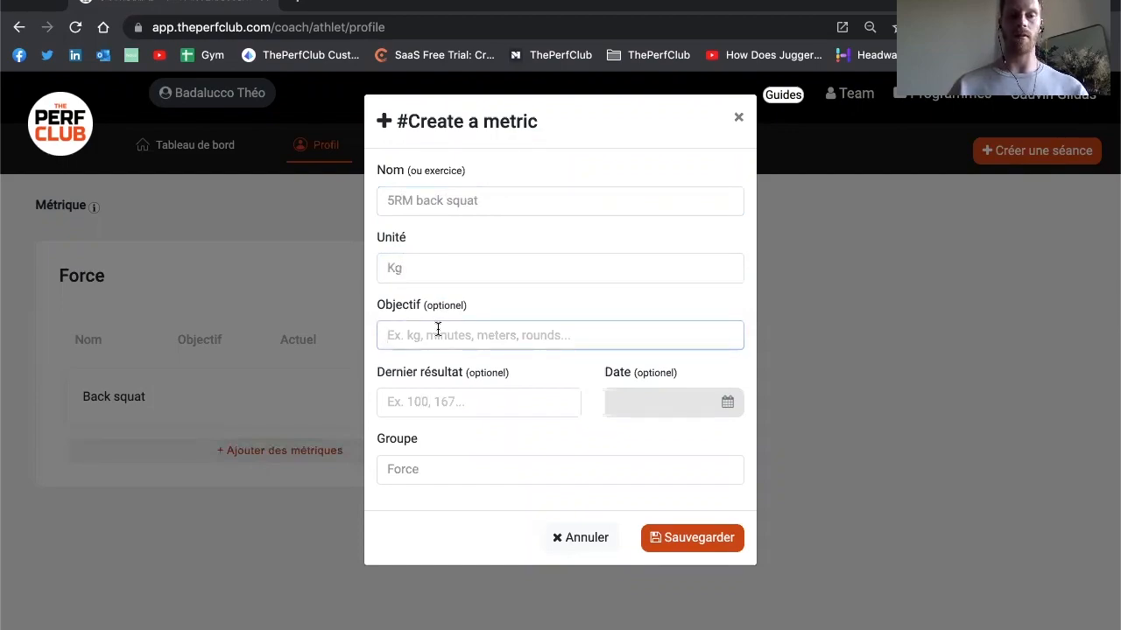
left_click(429, 401)
type("100")
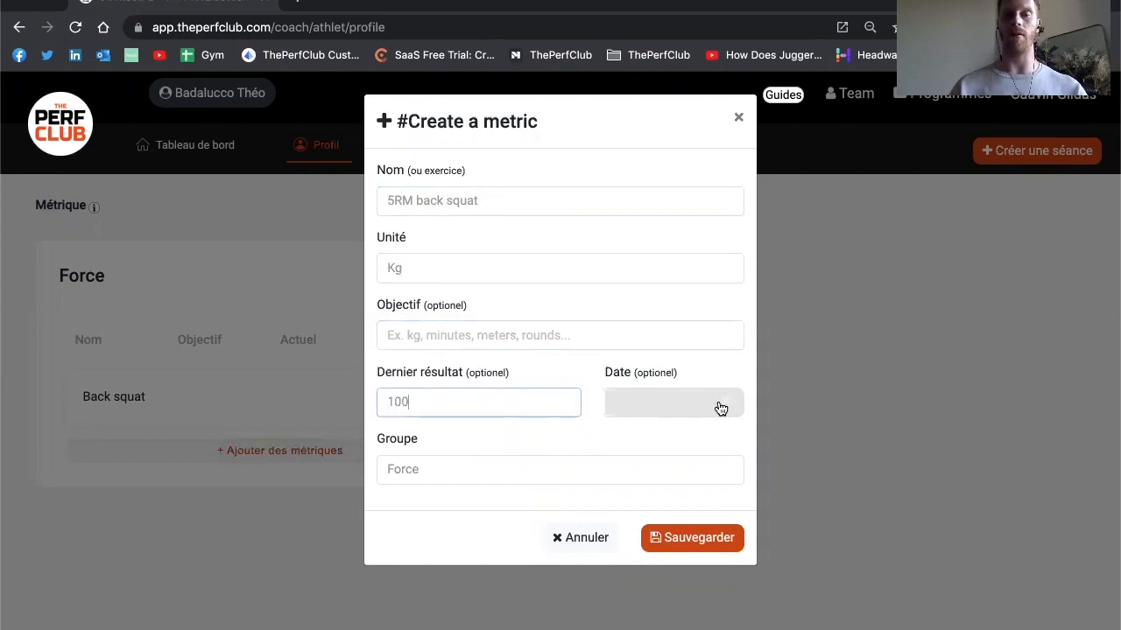
Step: Date the 5RM back squat result 2021-06-08, keep Force as its group and save the metric
left_click(724, 409)
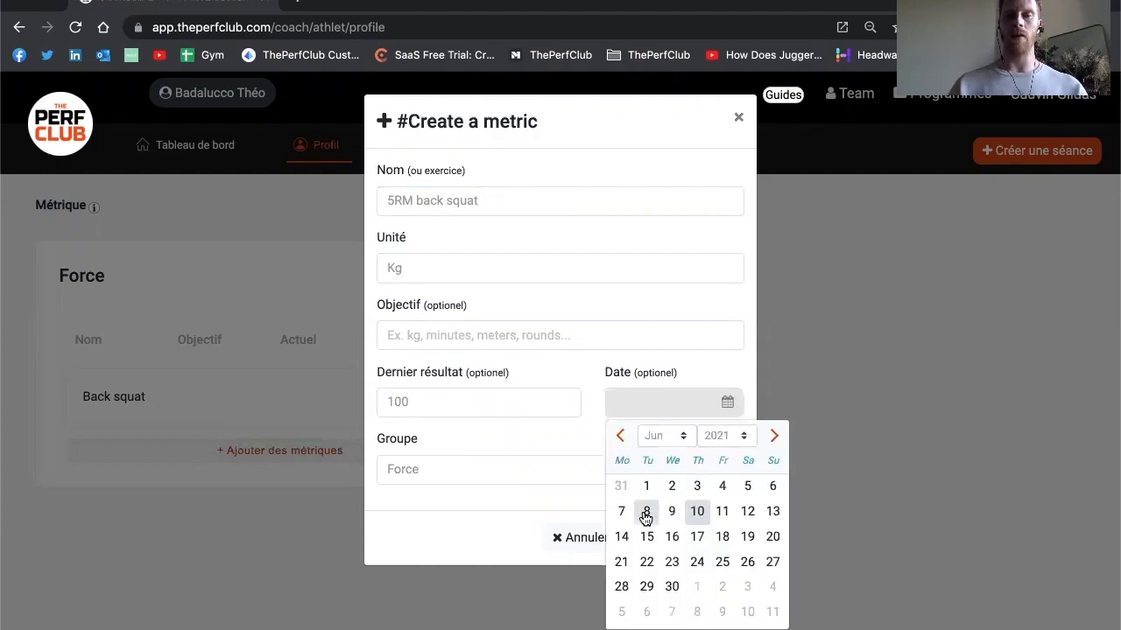
left_click(645, 513)
left_click(421, 473)
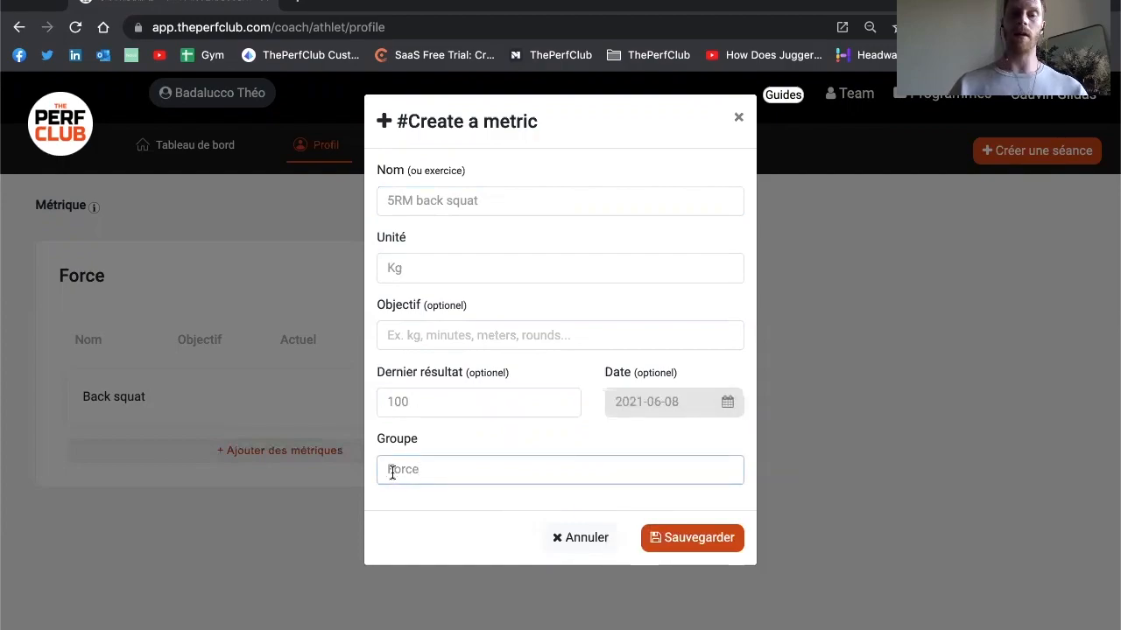
left_click_drag(385, 471, 450, 471)
left_click(424, 471)
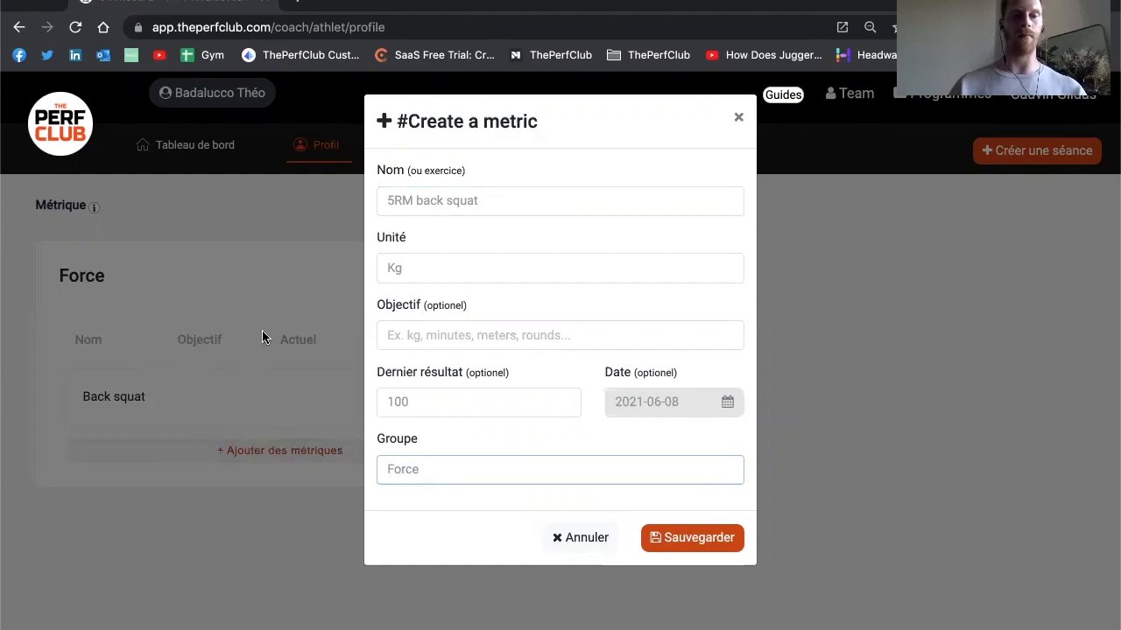
double_click(429, 469)
left_click(488, 469)
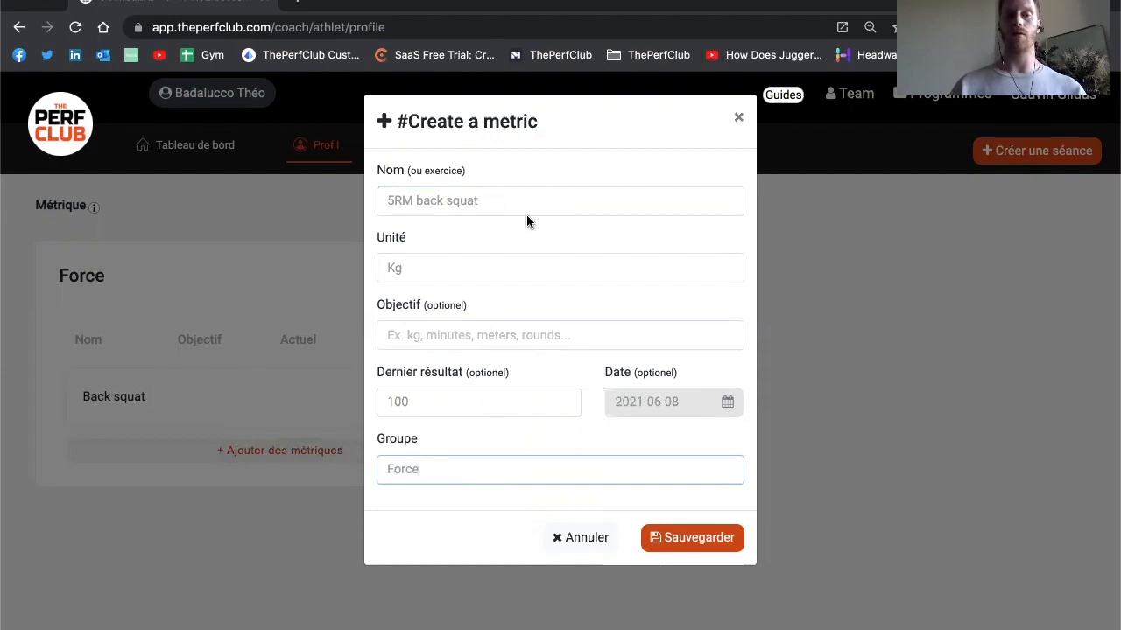
left_click(671, 536)
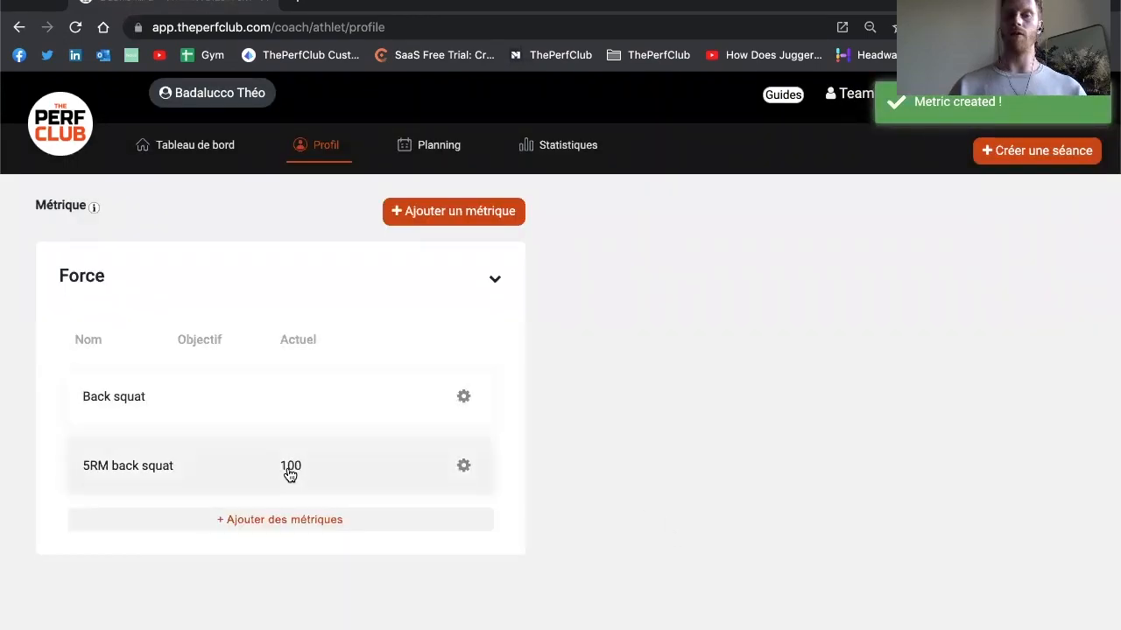
Step: Open the 5RM back squat history and save a new result of 110 Kg dated 2021-06-10
left_click(290, 473)
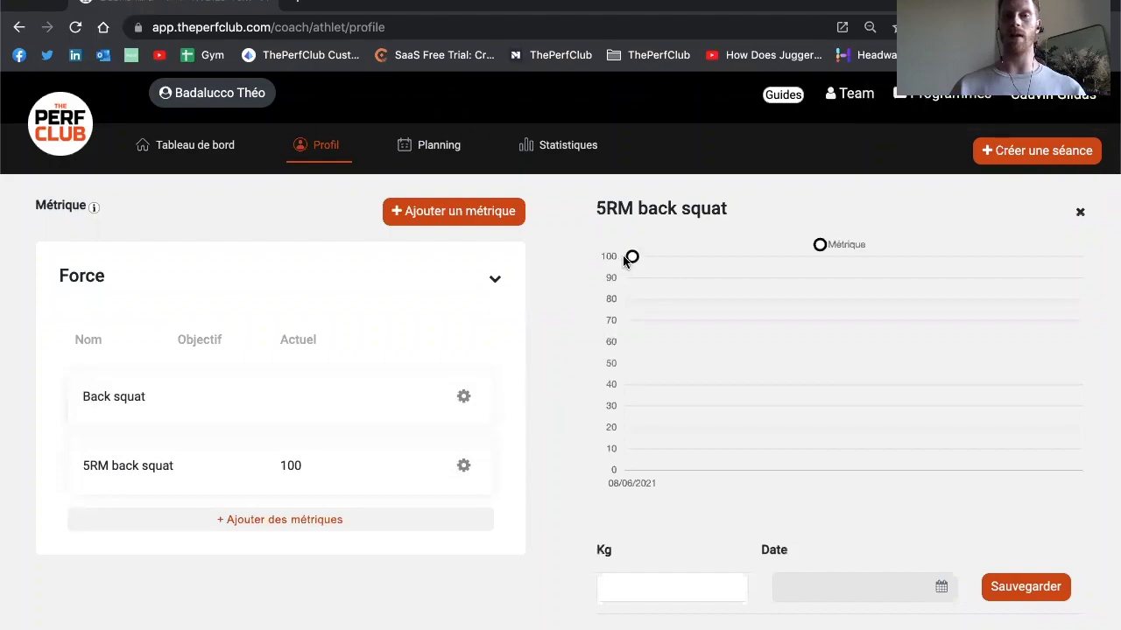
scroll(858, 375, "down", 1)
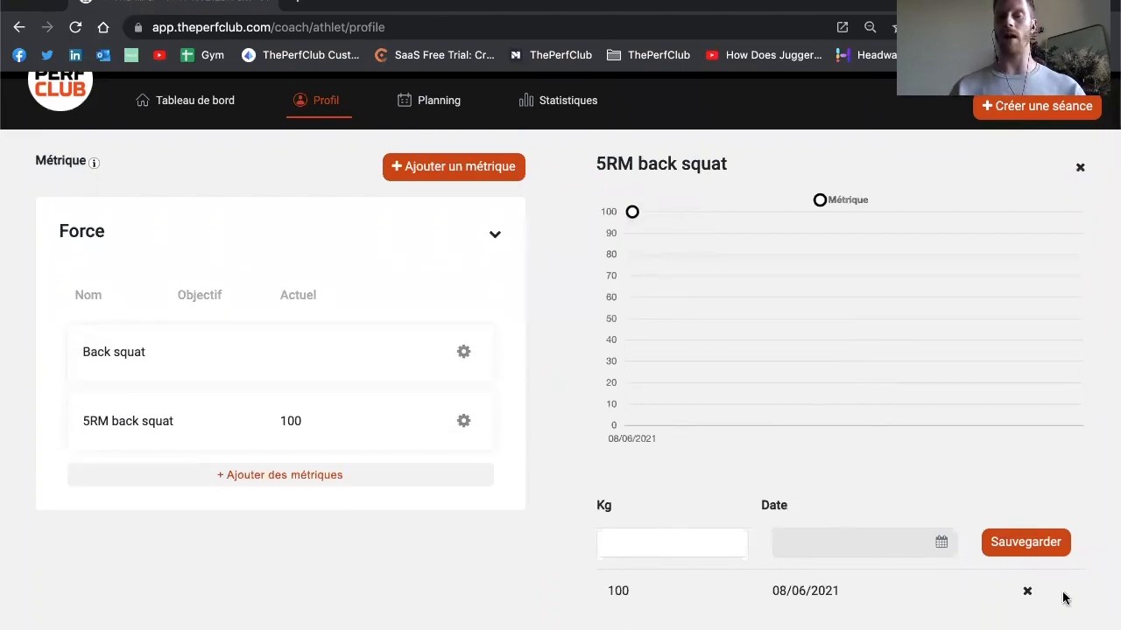
left_click(662, 536)
type("110")
left_click(933, 546)
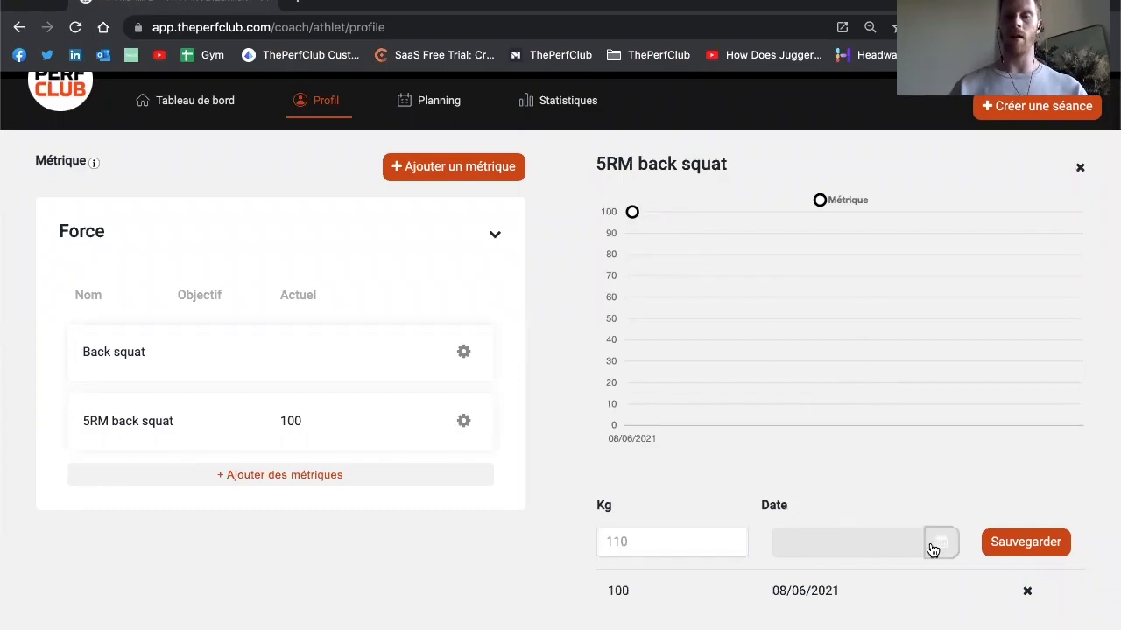
left_click(864, 408)
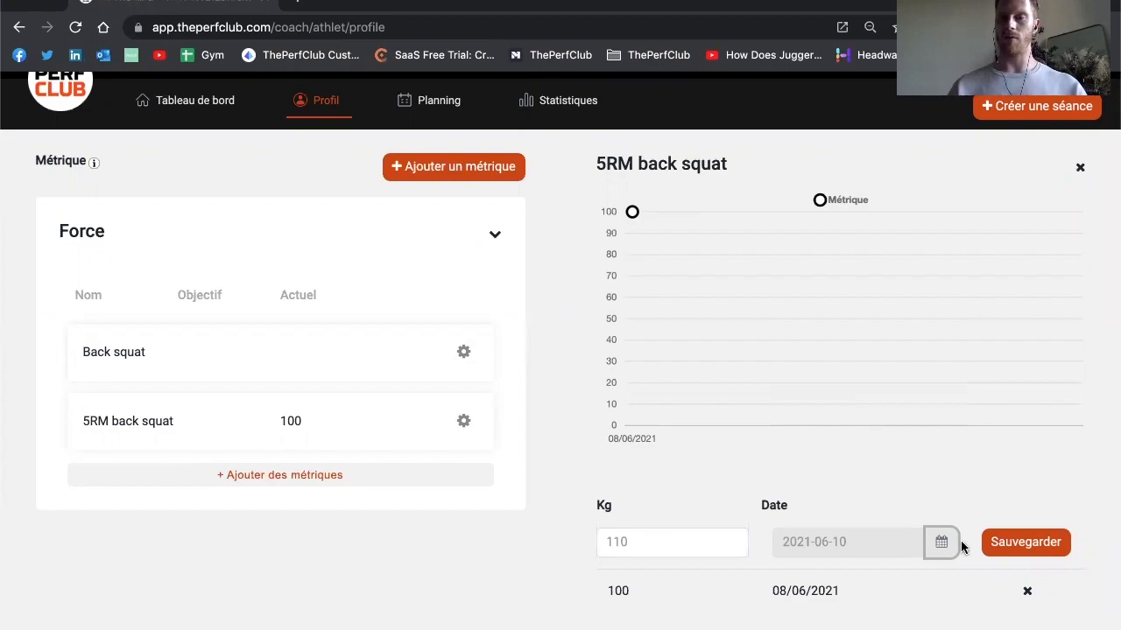
left_click(1004, 544)
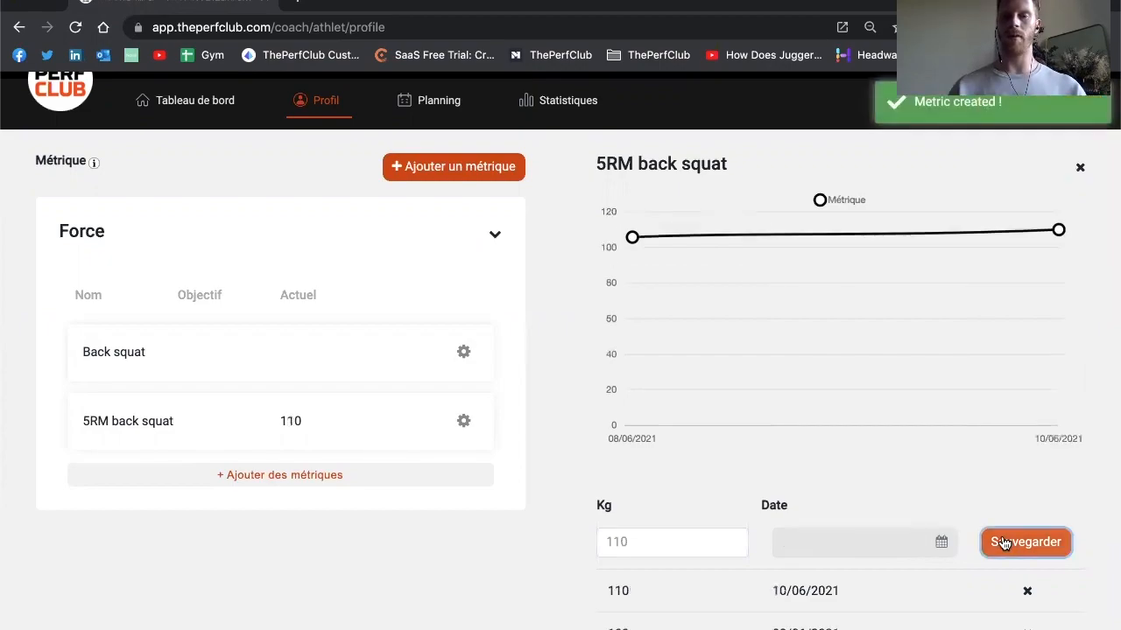
mouse_move(719, 242)
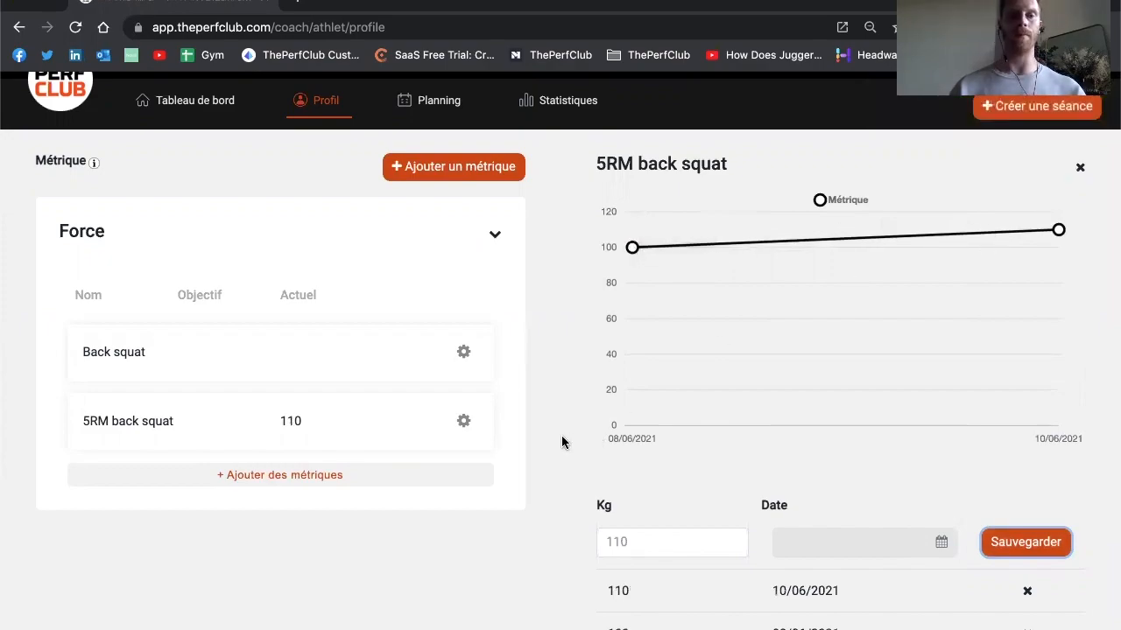
Step: Collapse the Force metric group
scroll(561, 442, "up", 1)
scroll(561, 436, "up", 1)
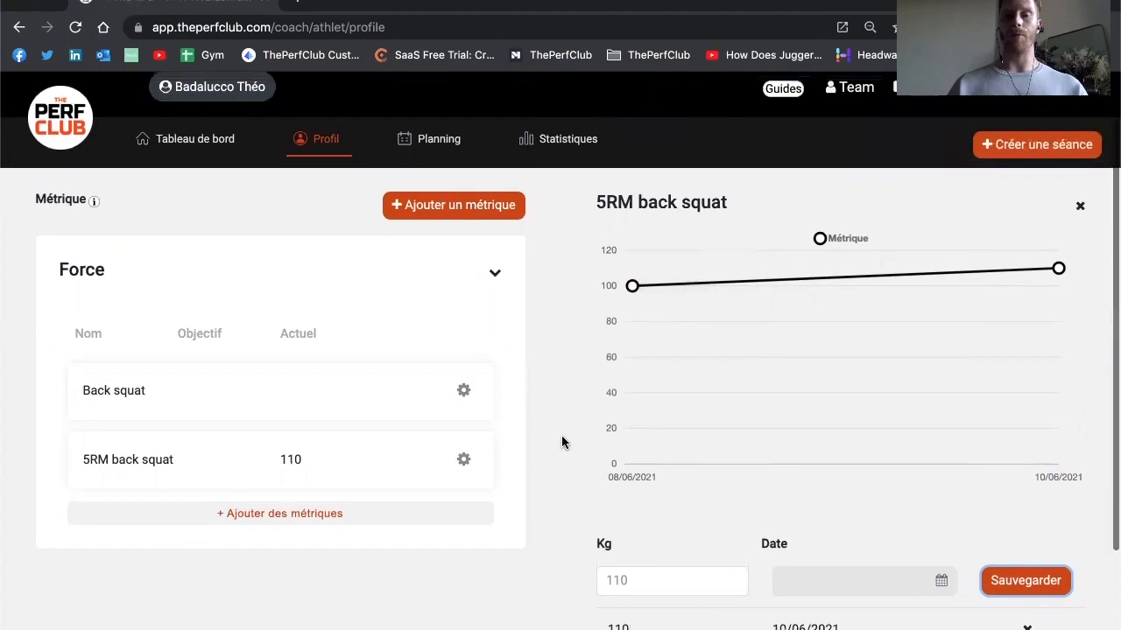
scroll(561, 442, "up", 1)
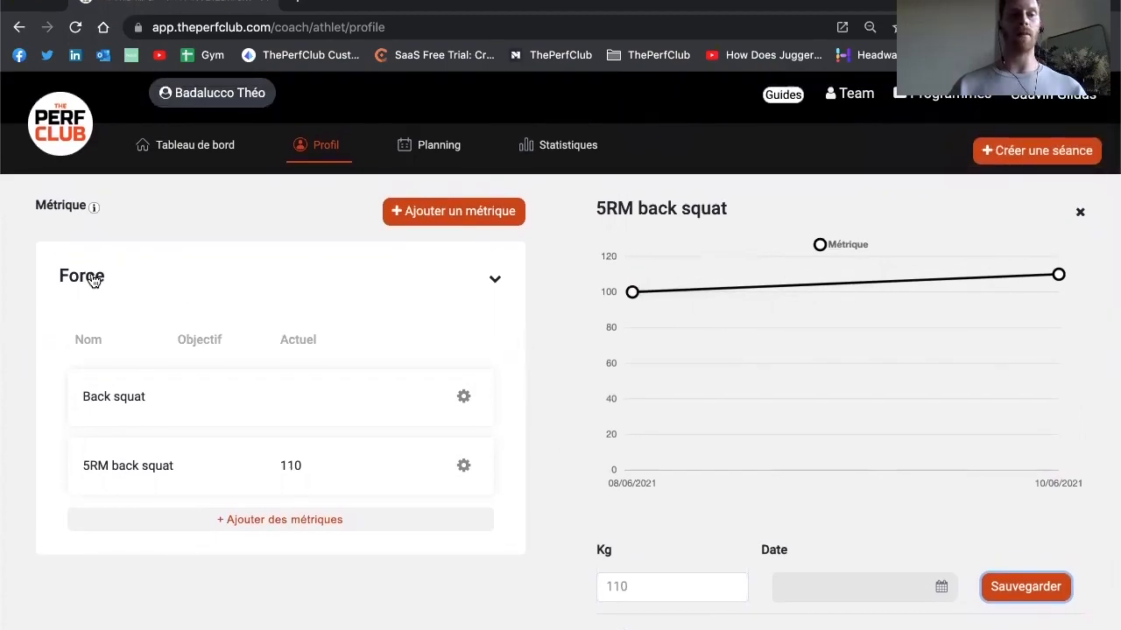
left_click(126, 276)
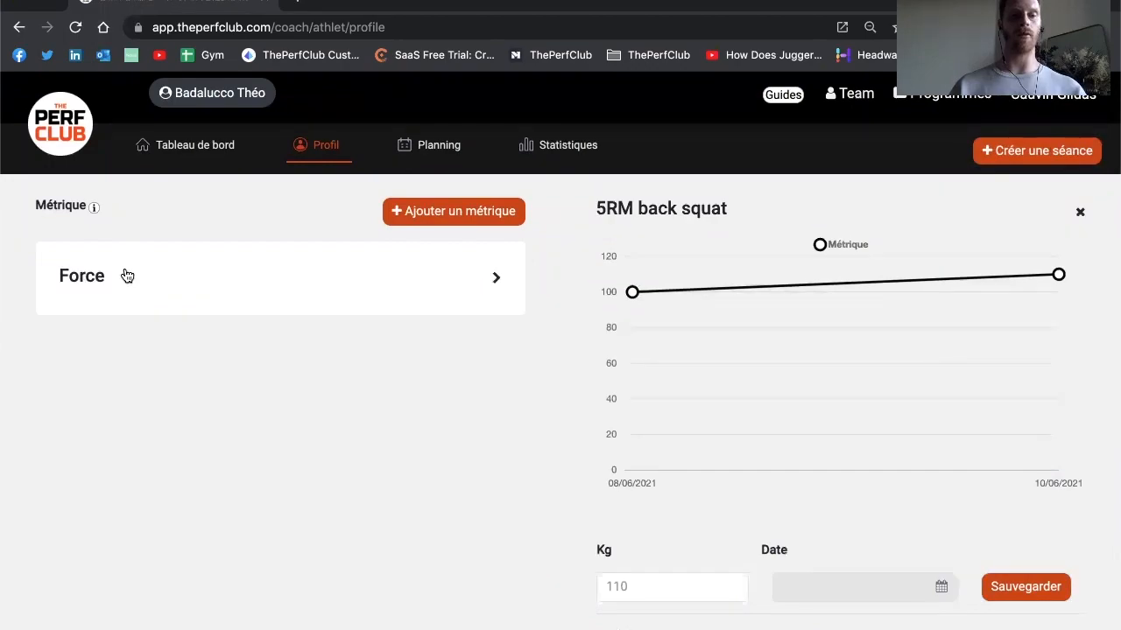
Step: Start a new ungrouped metric named "Poids de corps" with unit Kg and a last result of 86
left_click(448, 208)
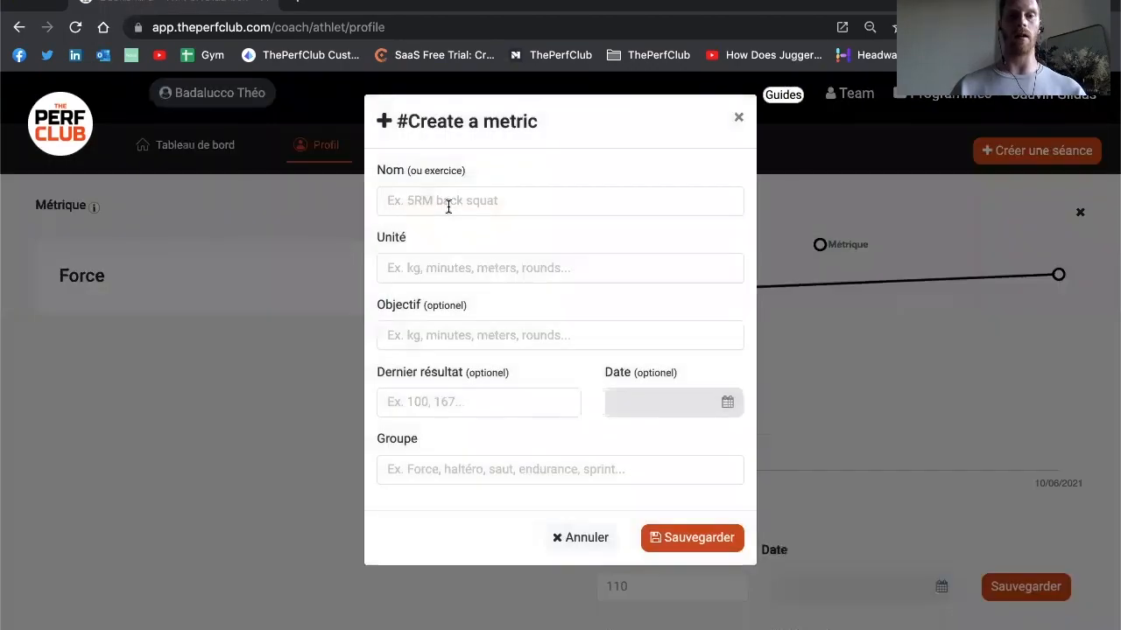
left_click(474, 198)
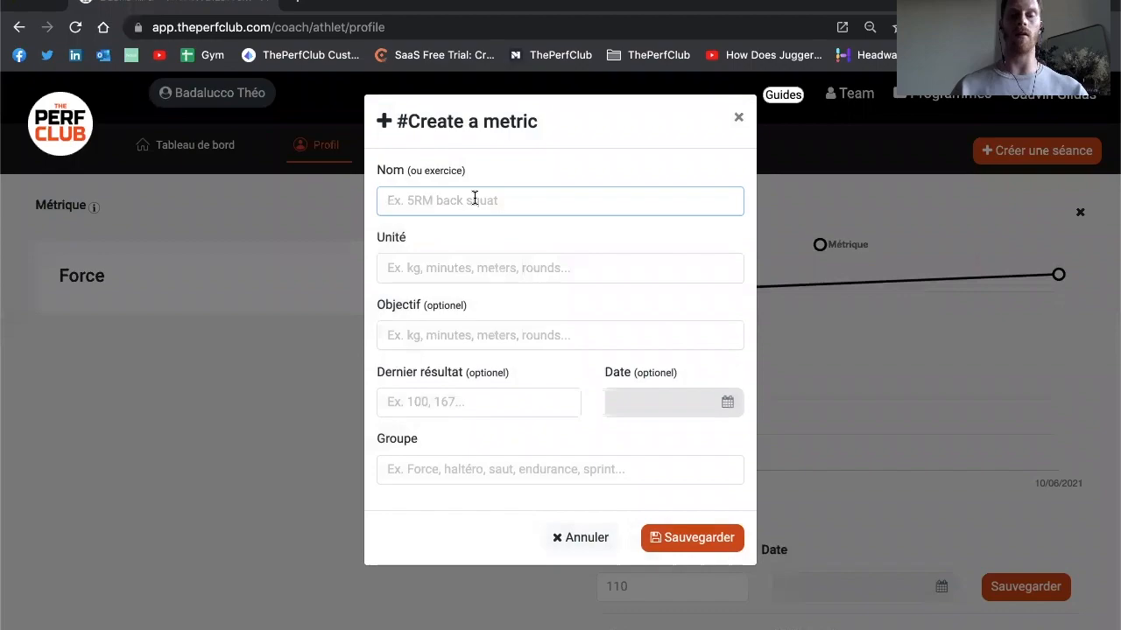
type("Poids ")
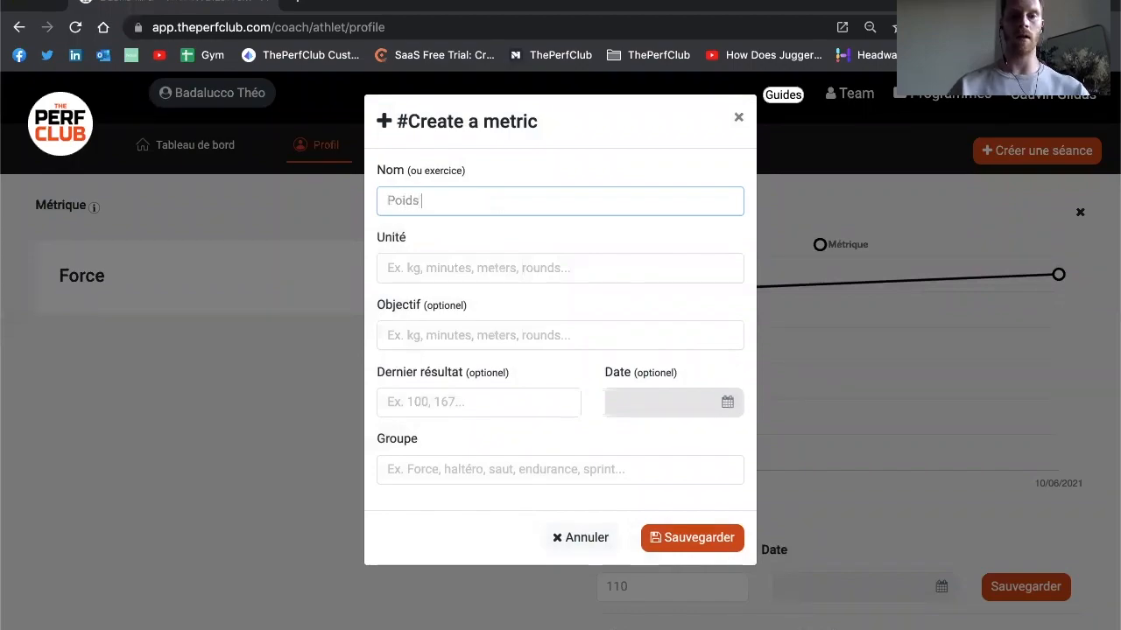
type("de corps")
left_click(430, 268)
type("Kg")
left_click(411, 326)
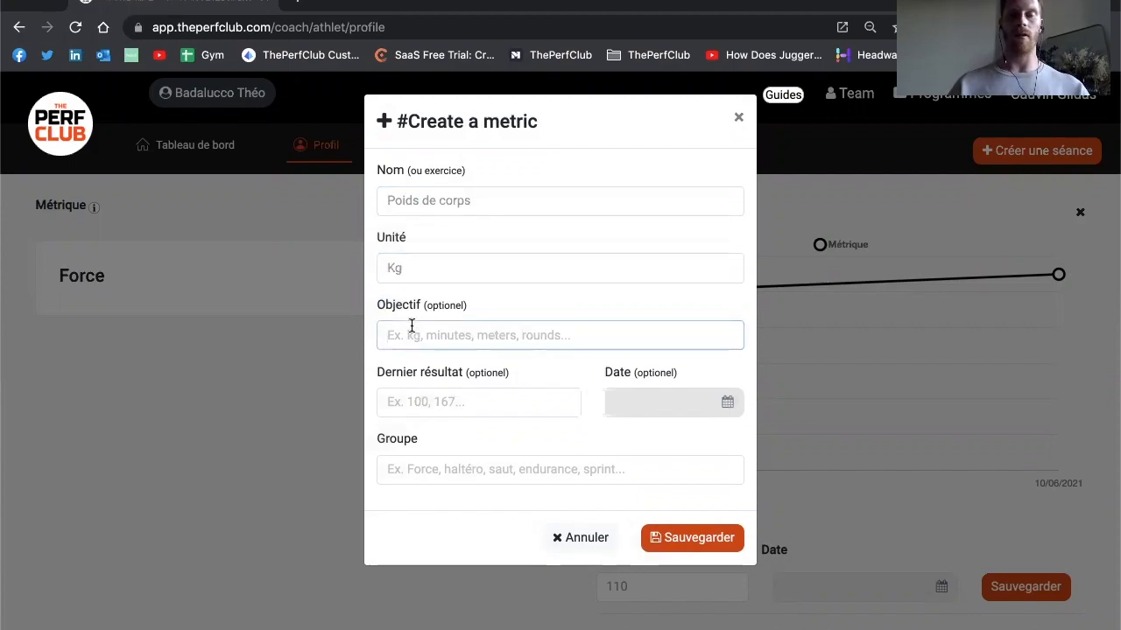
left_click(408, 397)
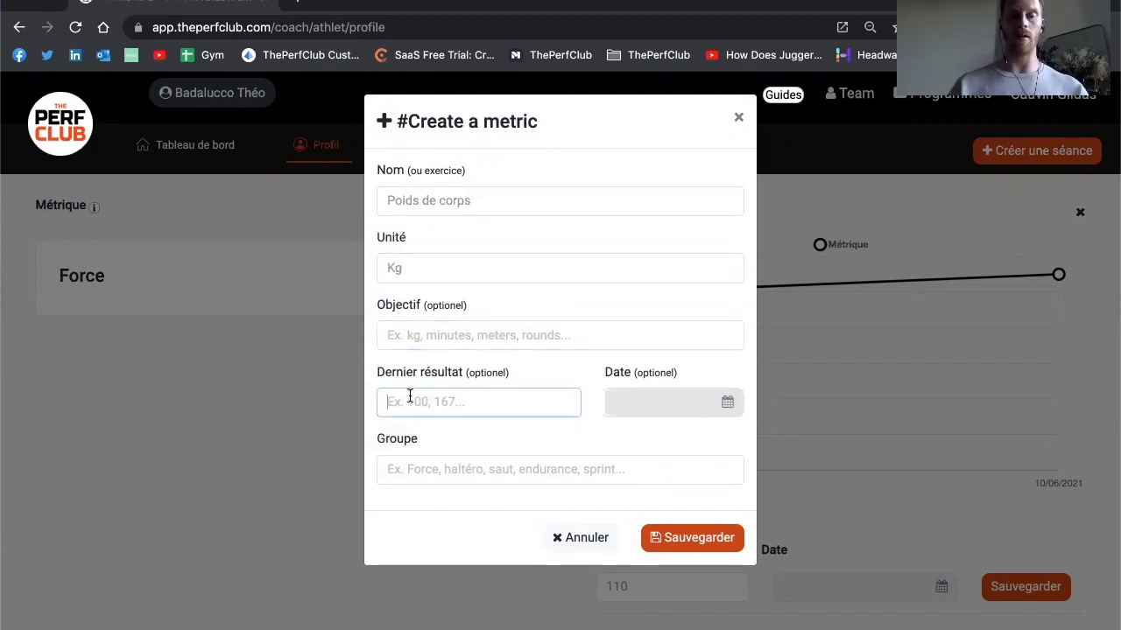
type("86")
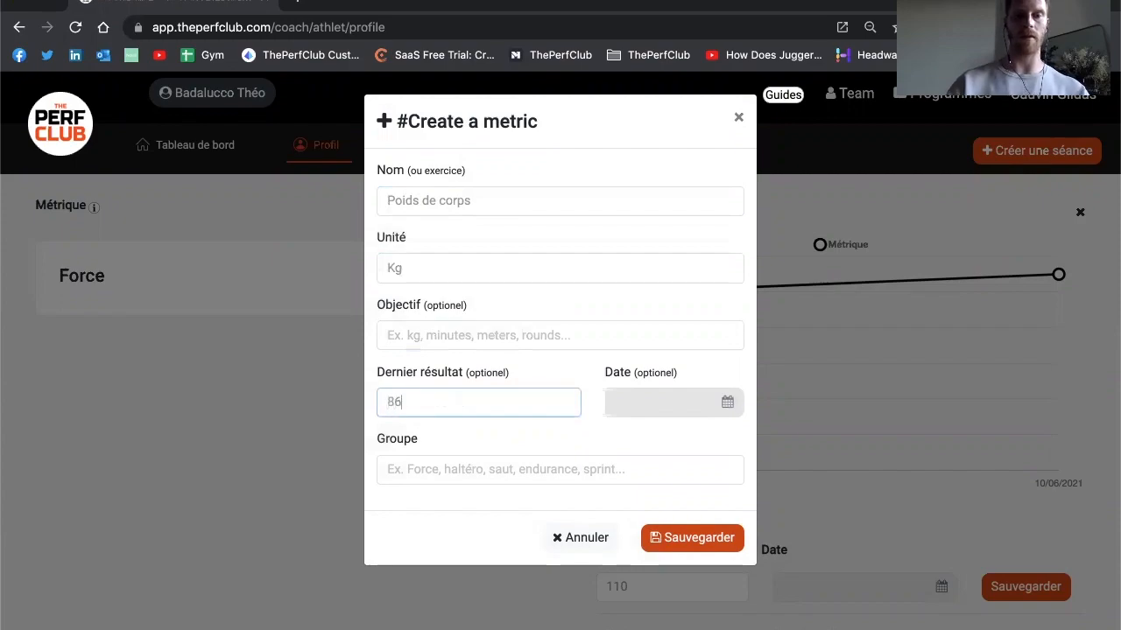
Step: Date the Poids de corps result 2021-06-10, assign it to the group "Informations corporelles" and save the metric
left_click(723, 398)
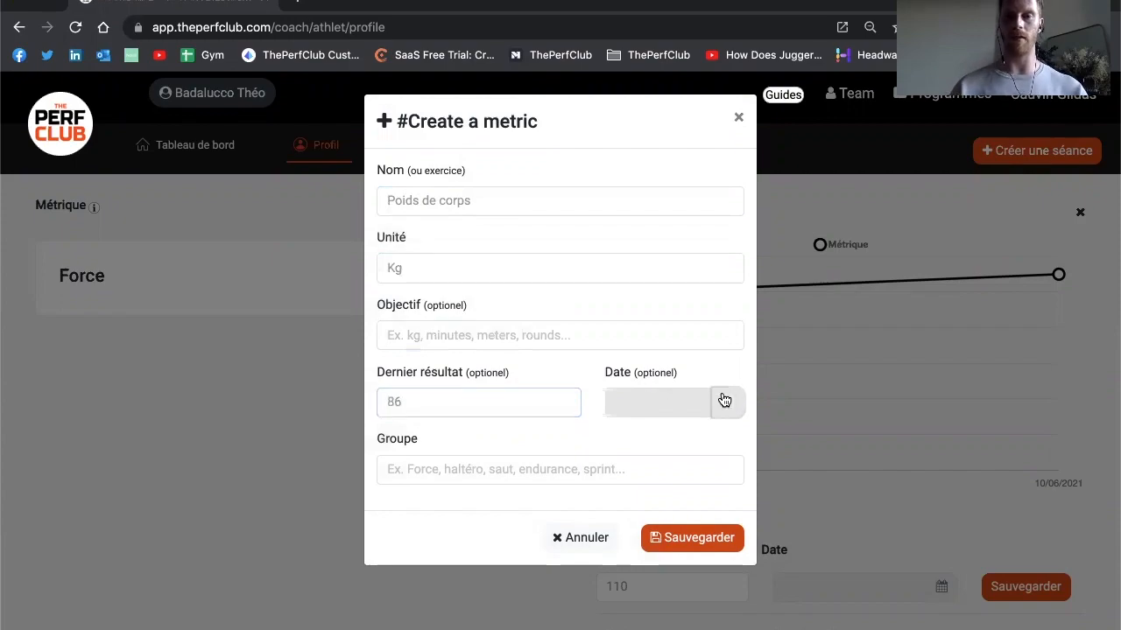
left_click(696, 514)
left_click(522, 469)
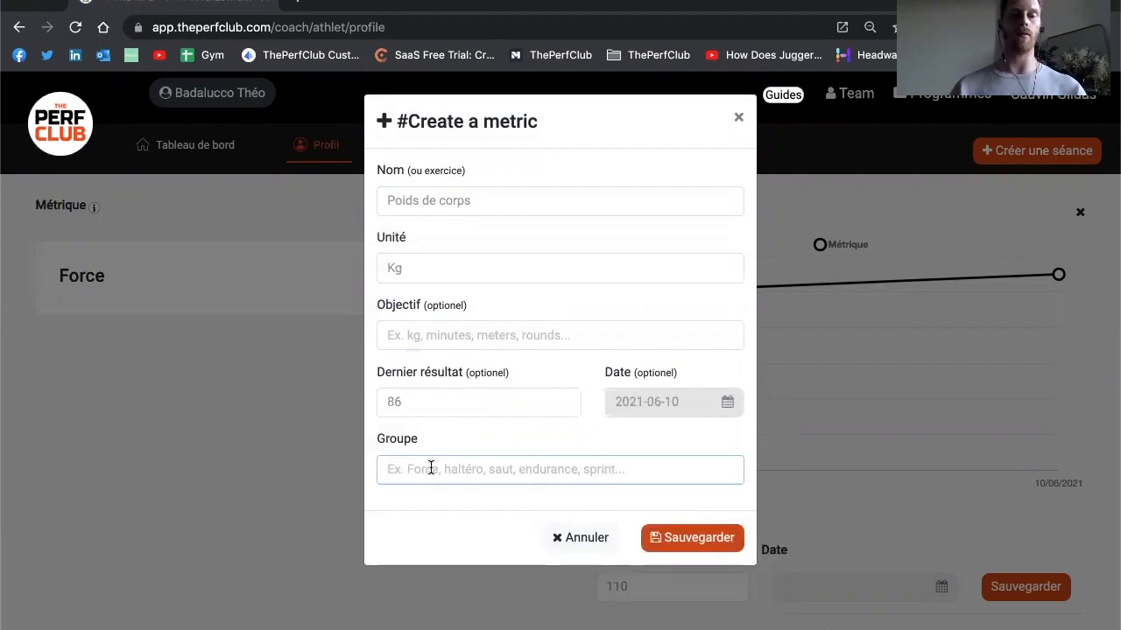
type("Inform")
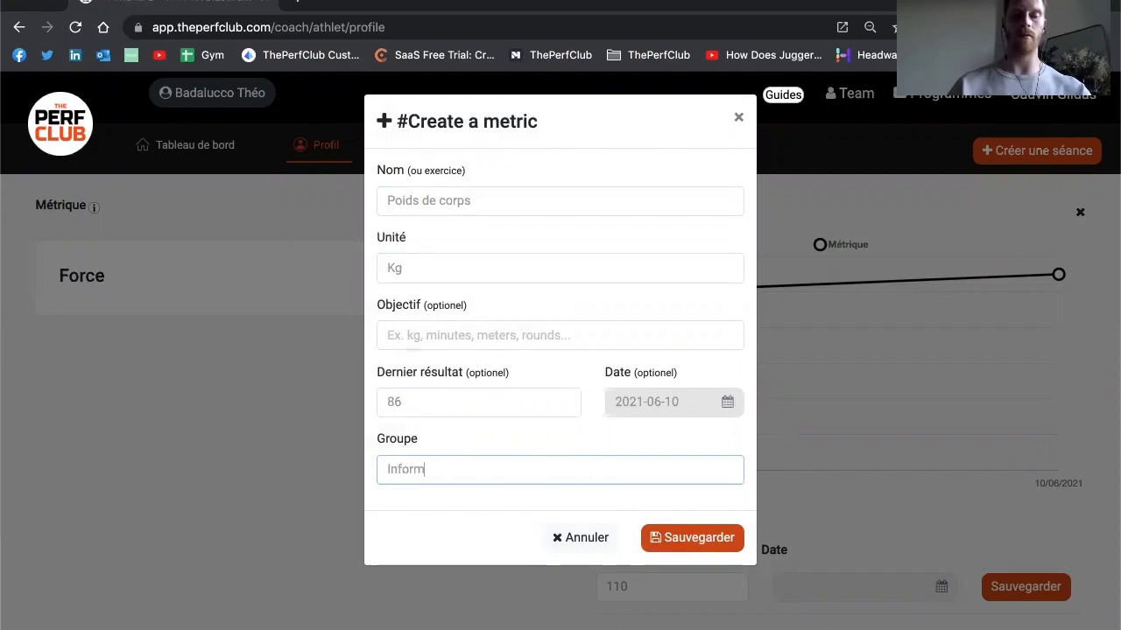
type("ations corporelles")
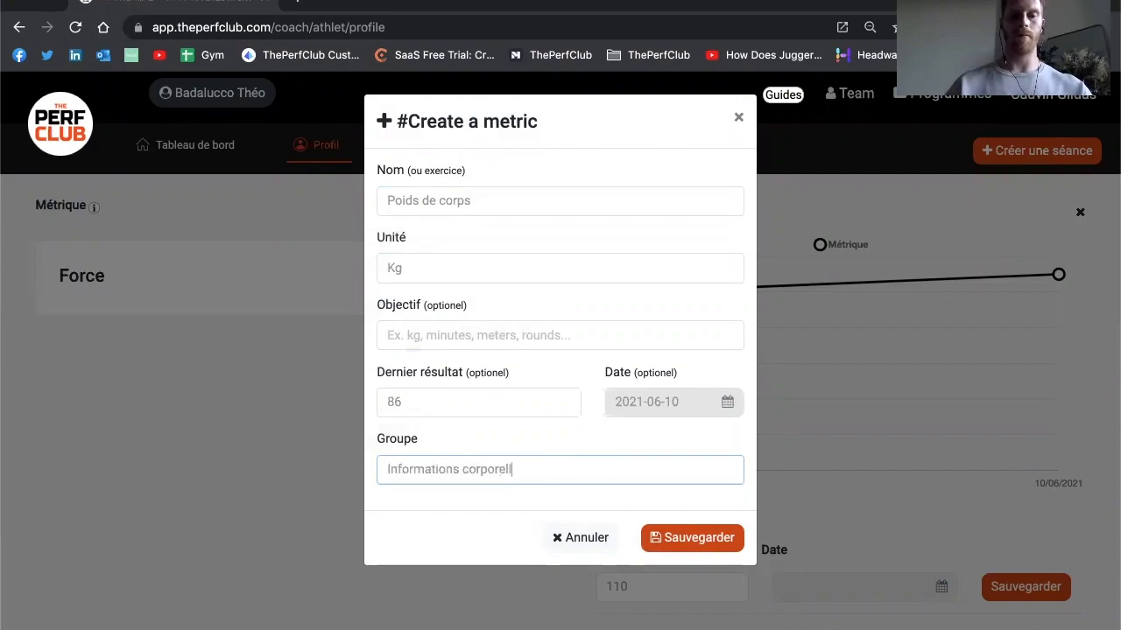
left_click(701, 537)
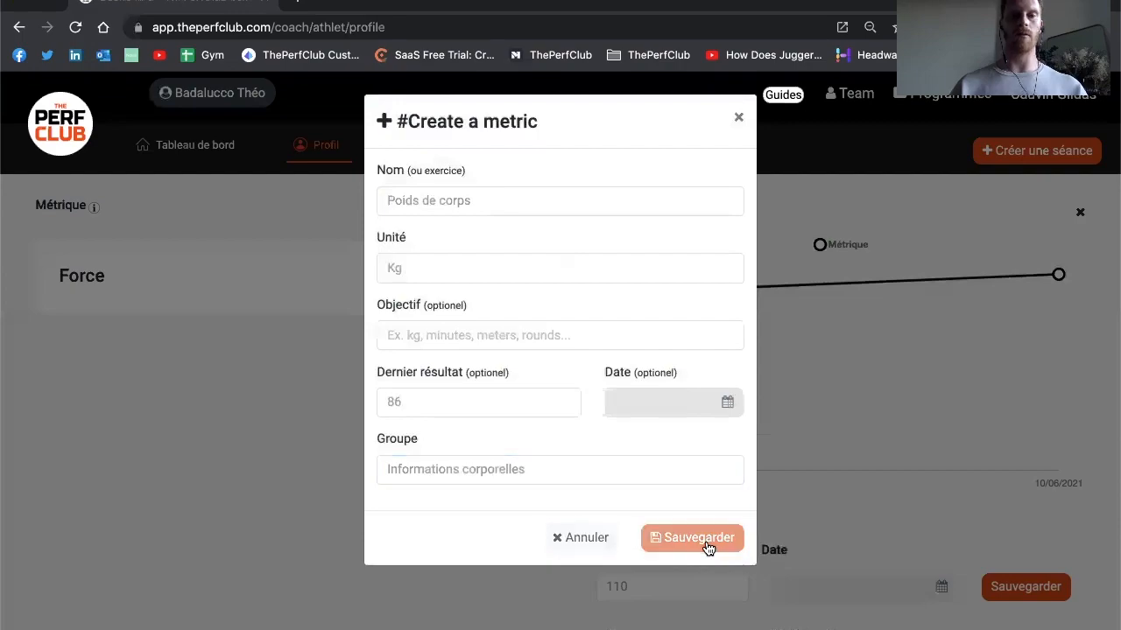
Step: Expand the Informations corporelles and Force groups in turn to view their metrics, collapsing each one again
left_click(235, 376)
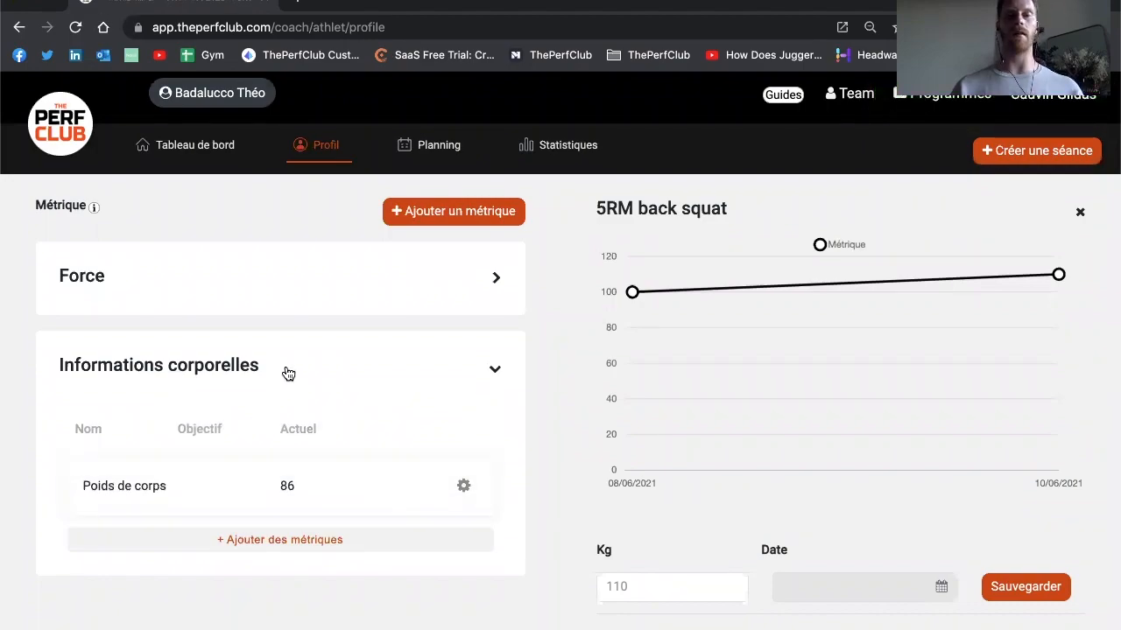
left_click(362, 378)
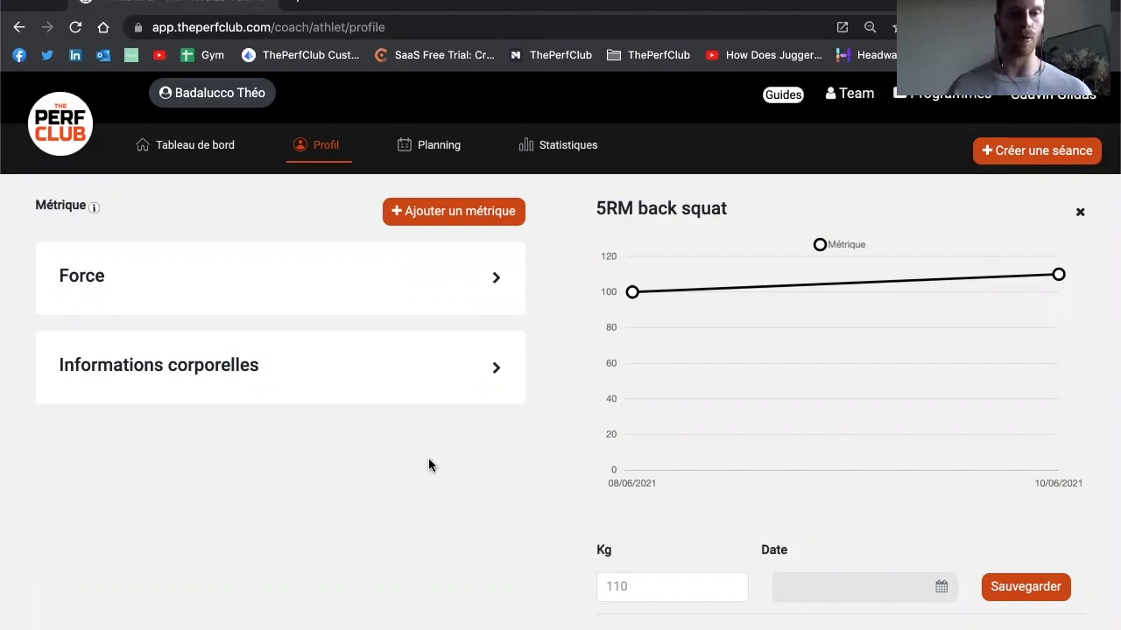
left_click(70, 284)
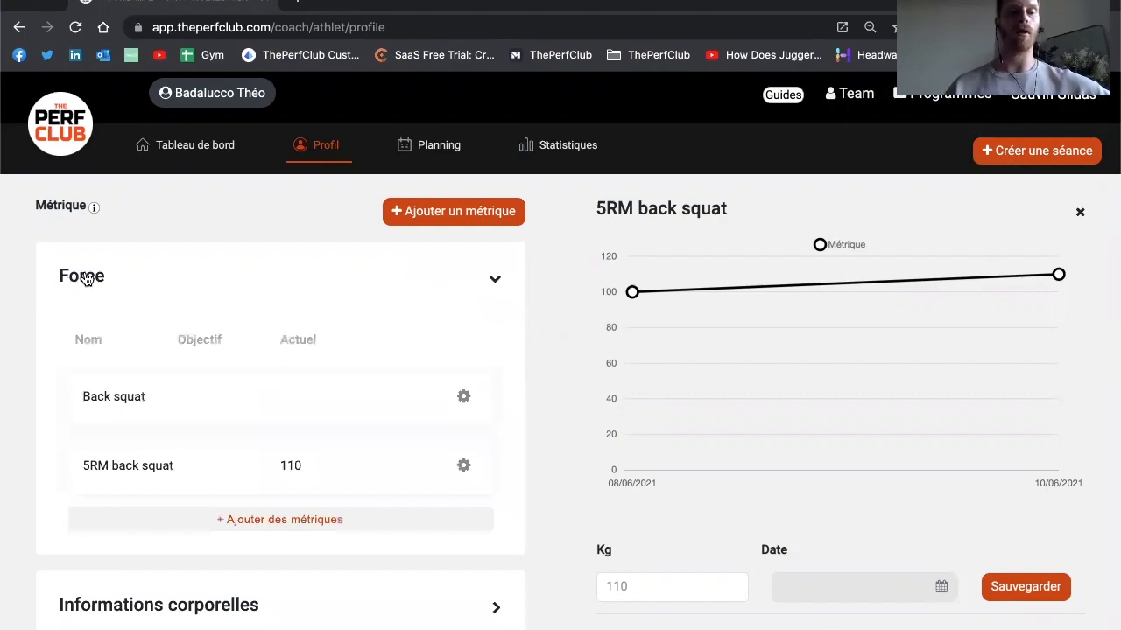
left_click(85, 278)
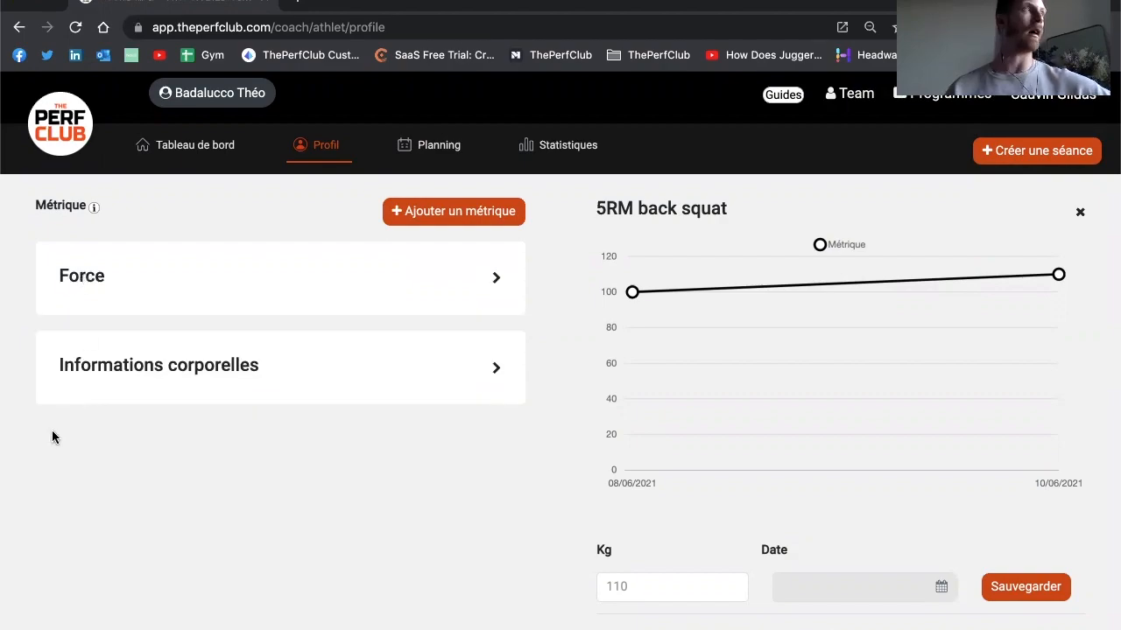